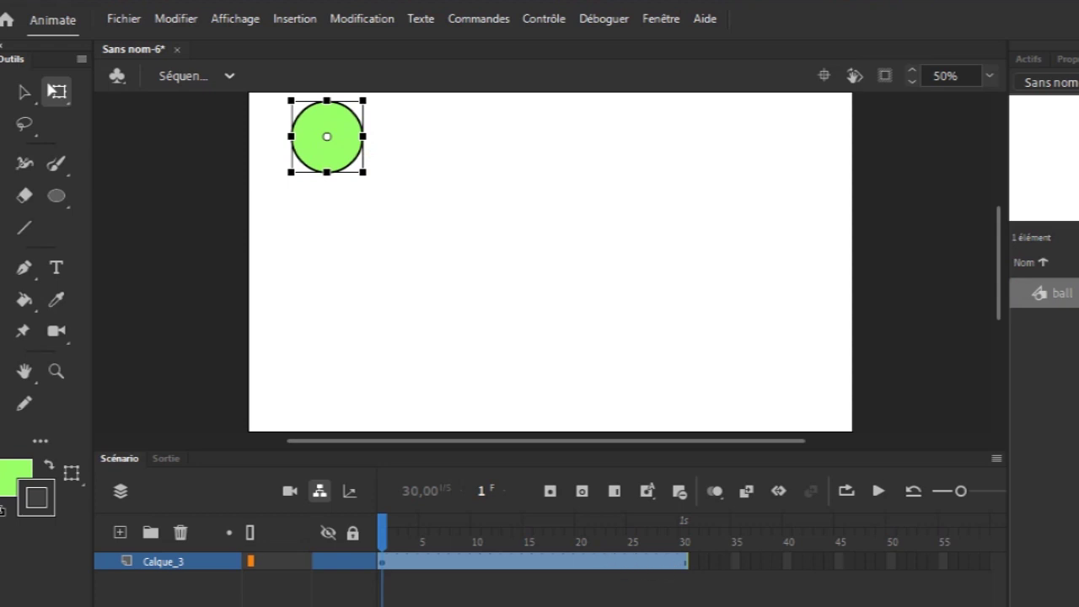
# - Create a motion tween for the ball across frames 1 to 30 of layer Calque_3
pyautogui.click(422, 320)
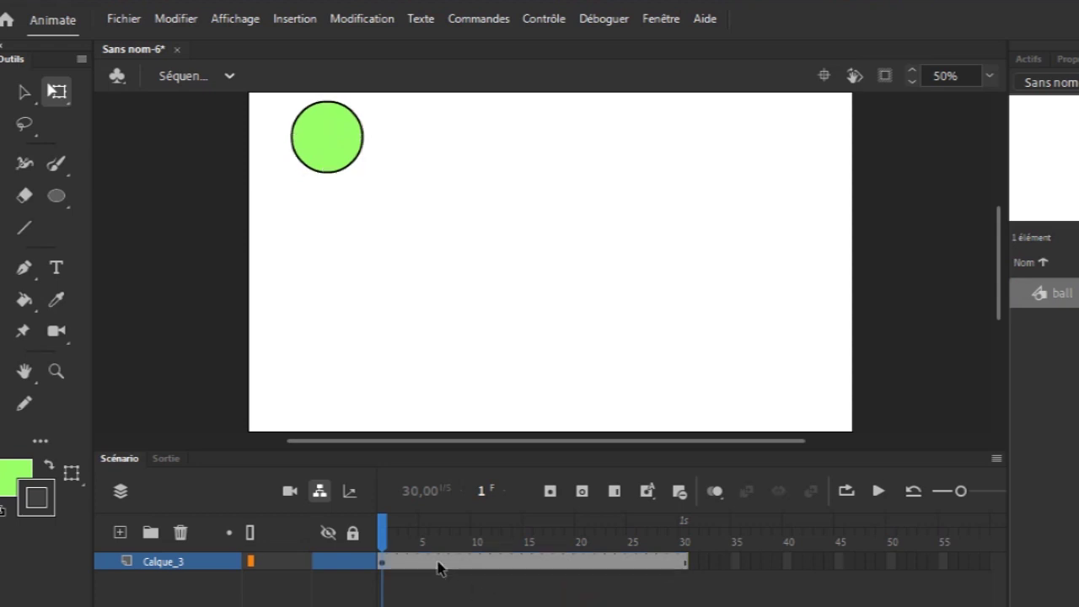
pyautogui.click(386, 563)
pyautogui.click(683, 563)
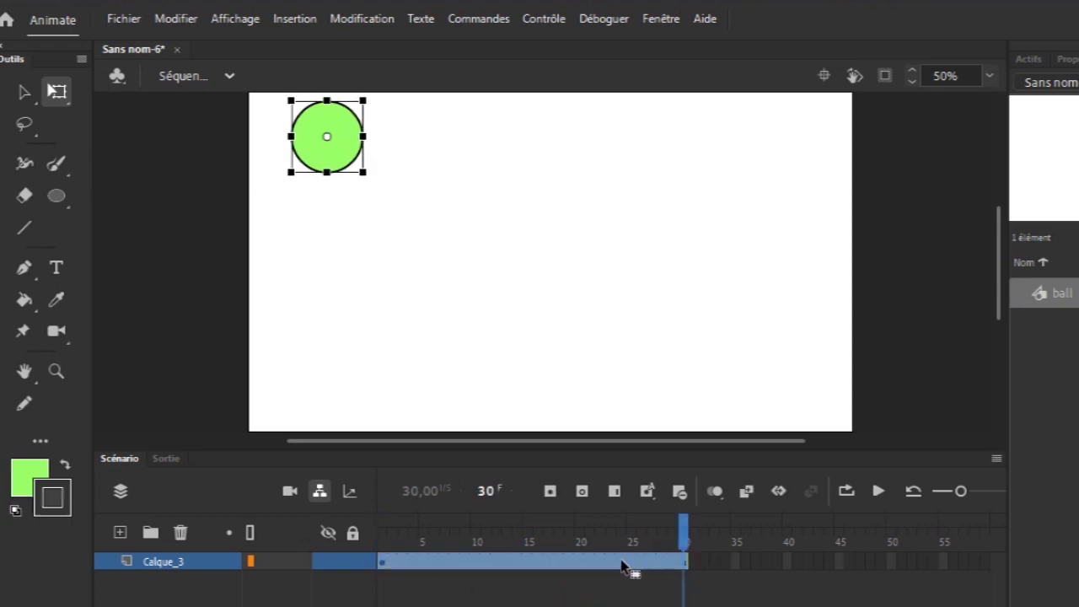
pyautogui.rightClick(547, 563)
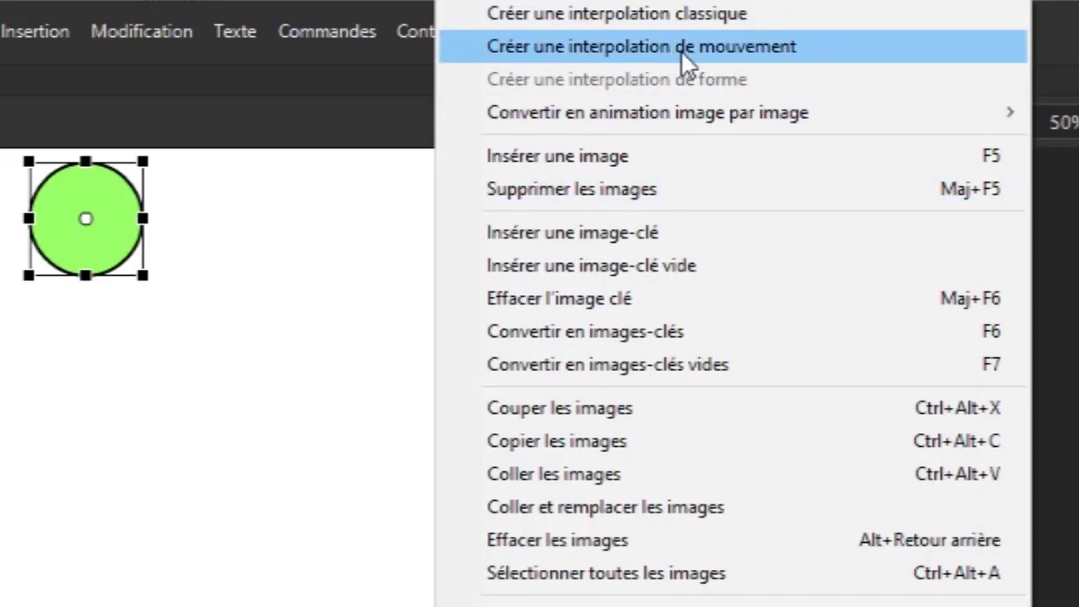
pyautogui.click(680, 50)
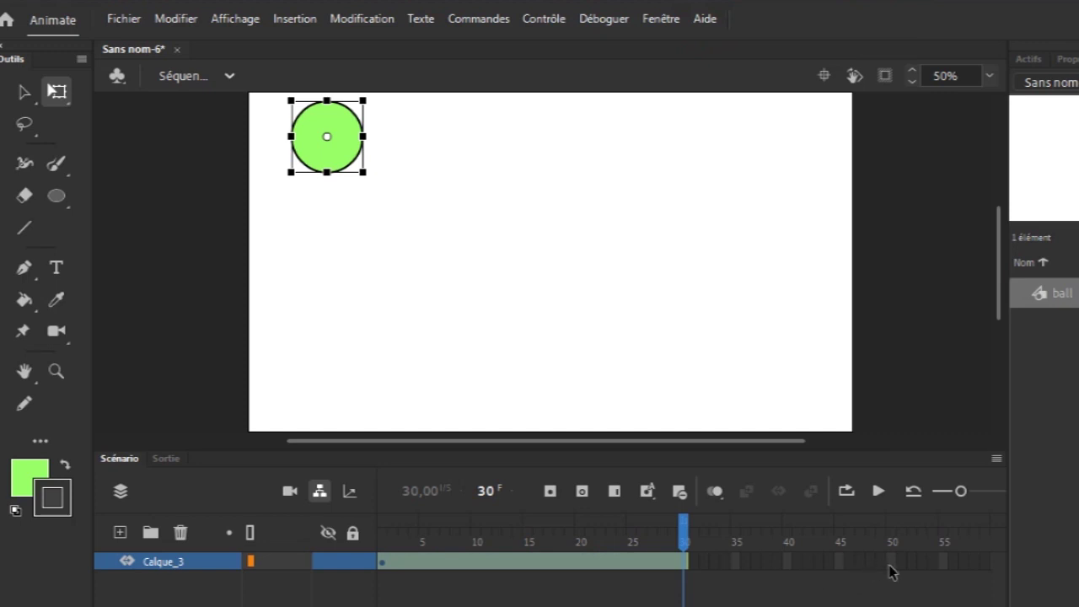
# - Extend the tween by inserting a keyframe at frame 45 of layer Calque_3
pyautogui.click(847, 563)
pyautogui.click(839, 563)
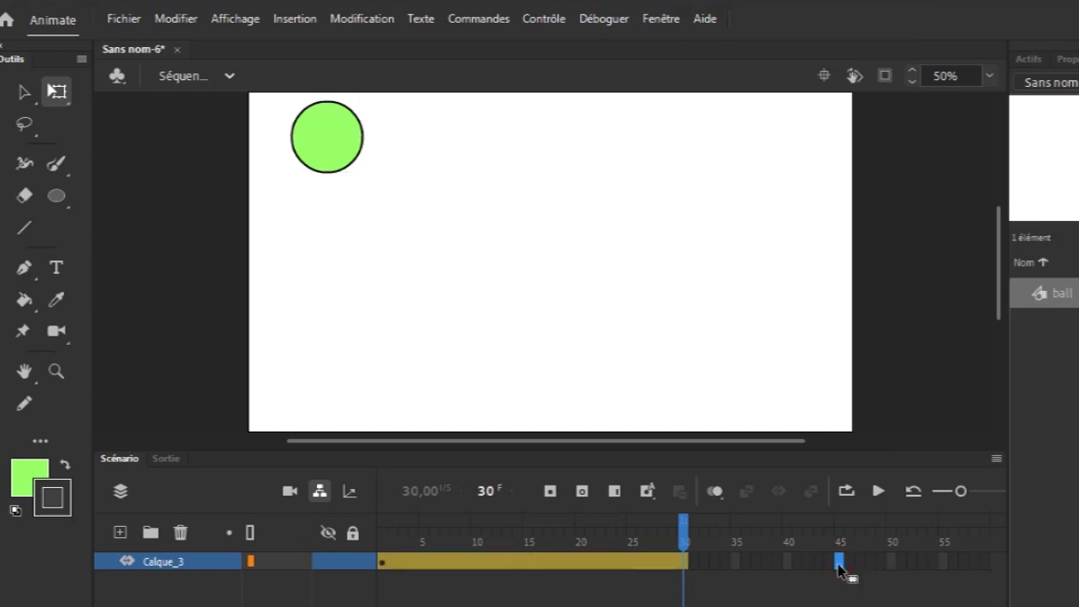
pyautogui.rightClick(839, 564)
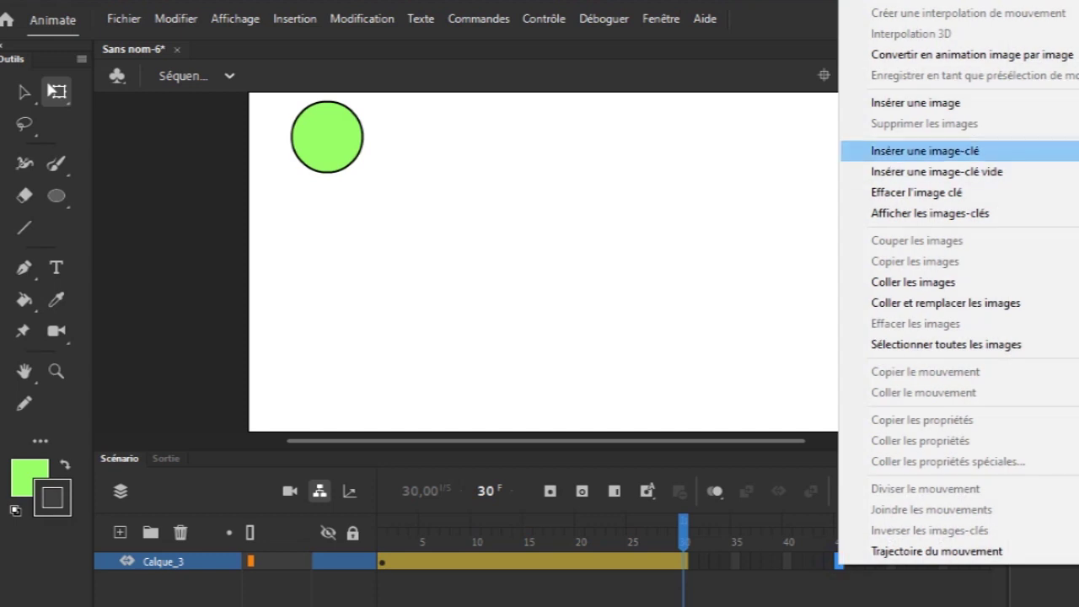
pyautogui.click(925, 150)
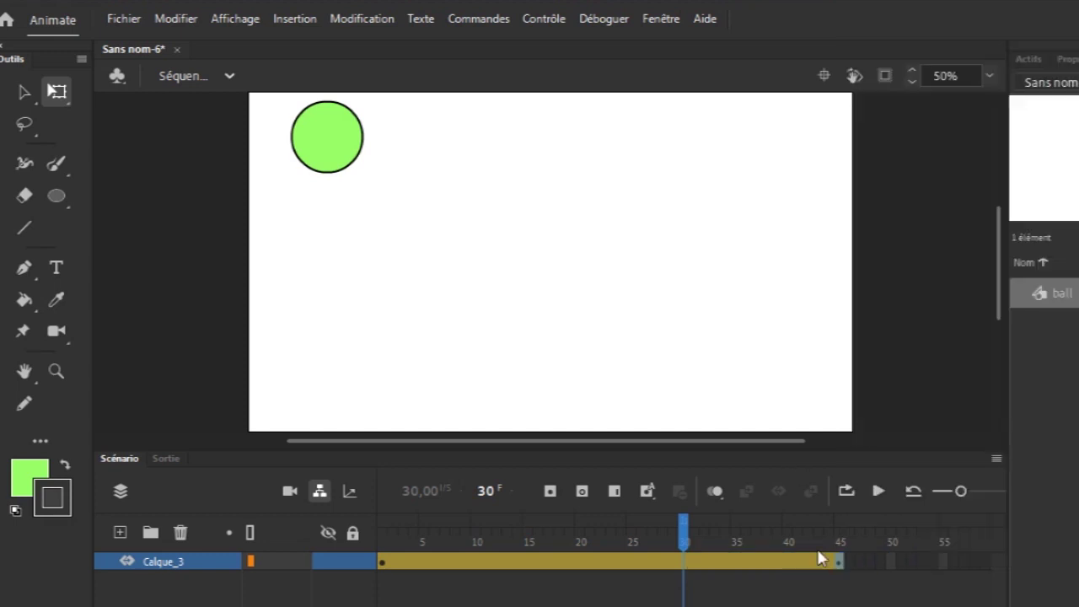
# - At frame 45, move the ball to the stage's lower-right corner with the Selection tool
pyautogui.click(839, 564)
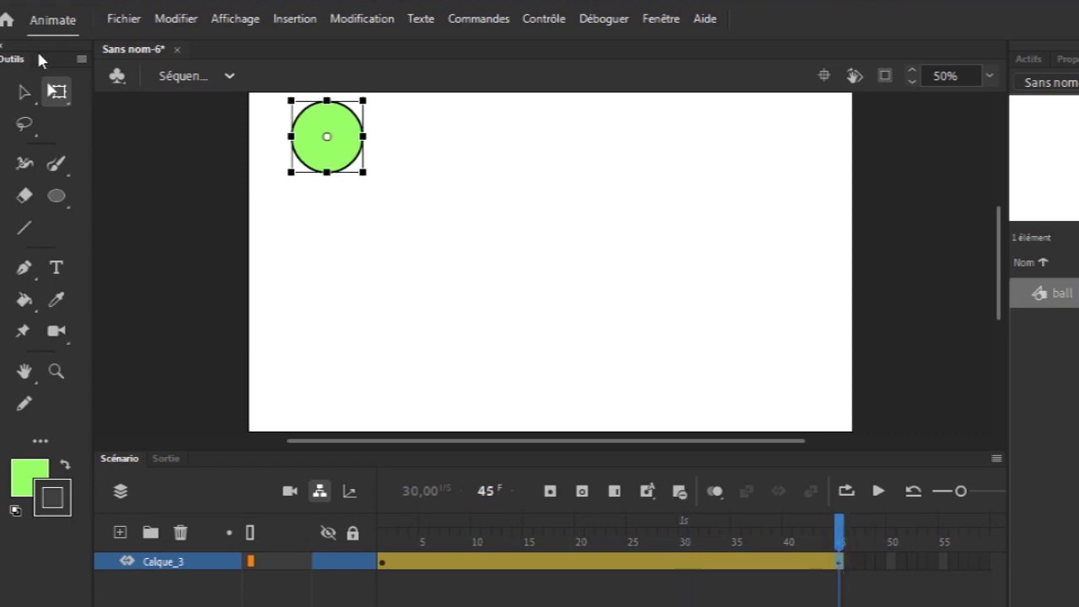
pyautogui.click(24, 94)
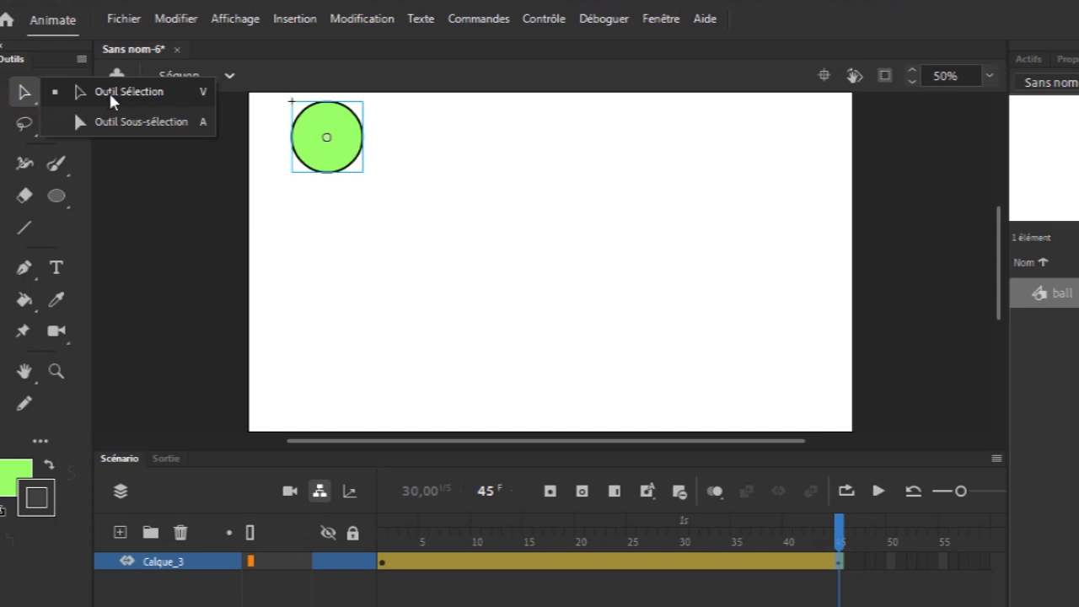
pyautogui.click(111, 97)
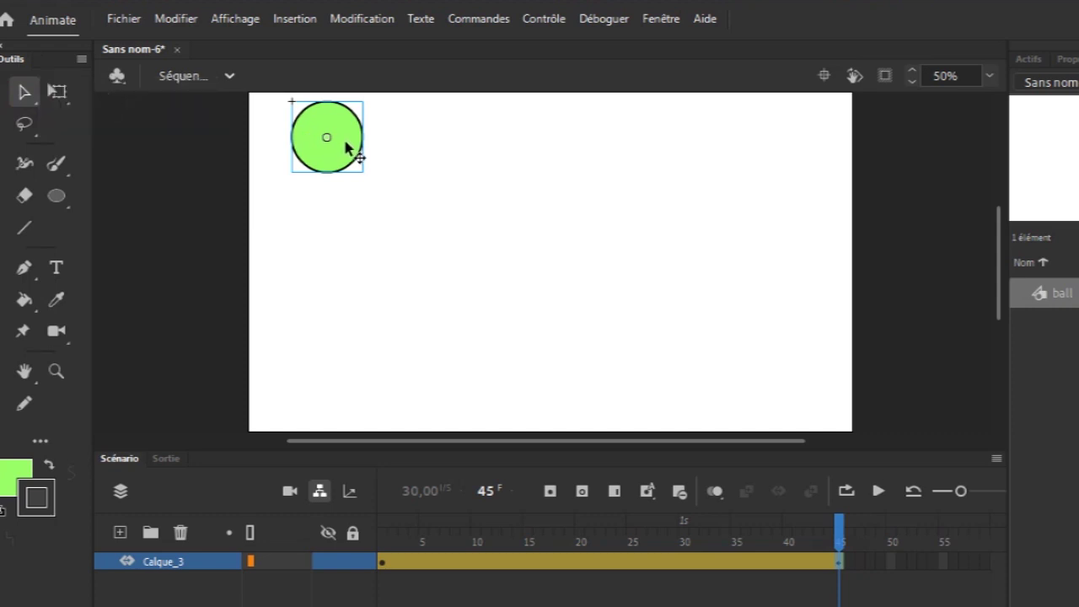
pyautogui.moveTo(349, 149); pyautogui.dragTo(397, 150)
pyautogui.moveTo(542, 200); pyautogui.dragTo(805, 392)
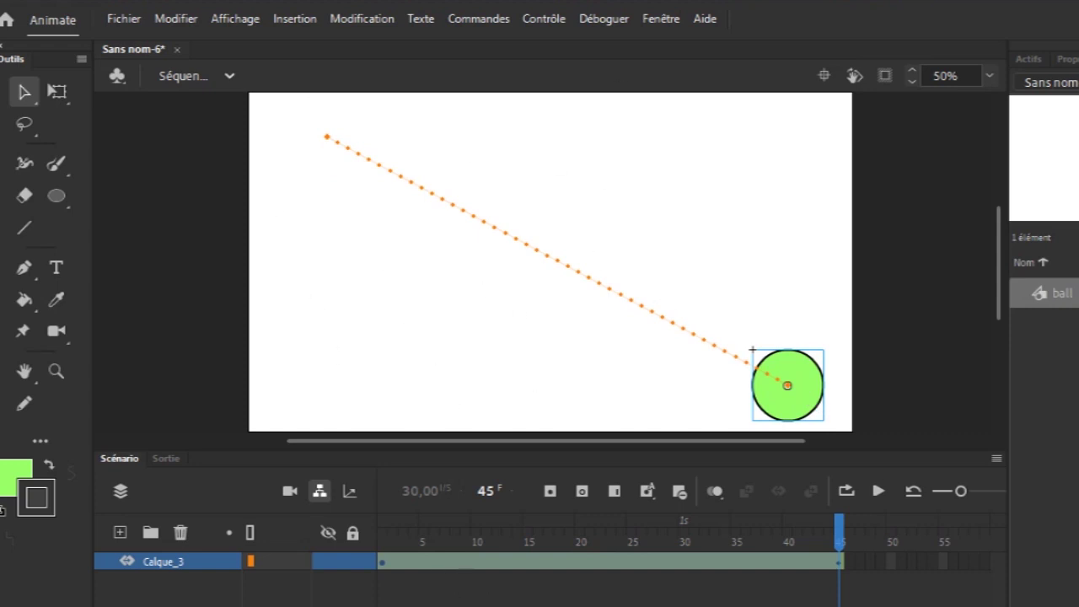
# - Shape the first bounce by lowering the ball near the stage's bottom edge at frame 5 and raising it above mid-stage at frame 10
pyautogui.click(471, 563)
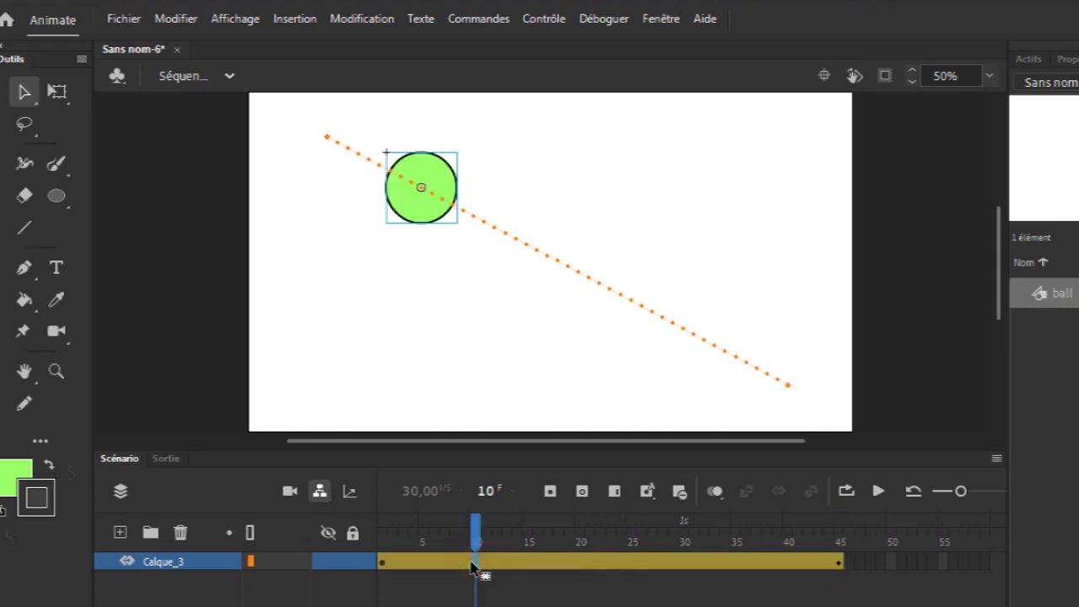
pyautogui.click(426, 564)
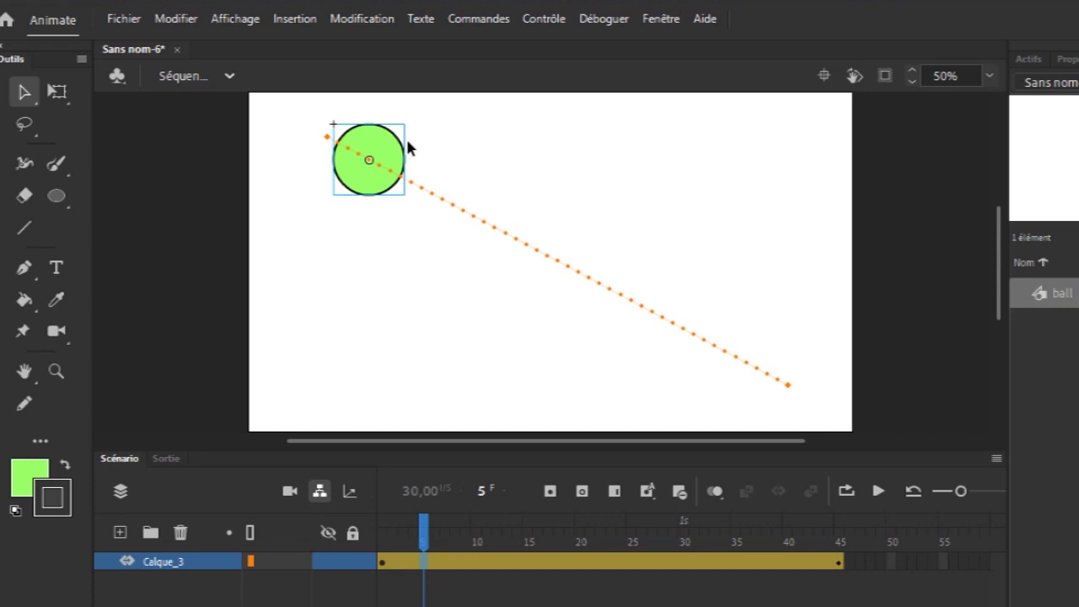
pyautogui.moveTo(386, 149); pyautogui.dragTo(413, 361)
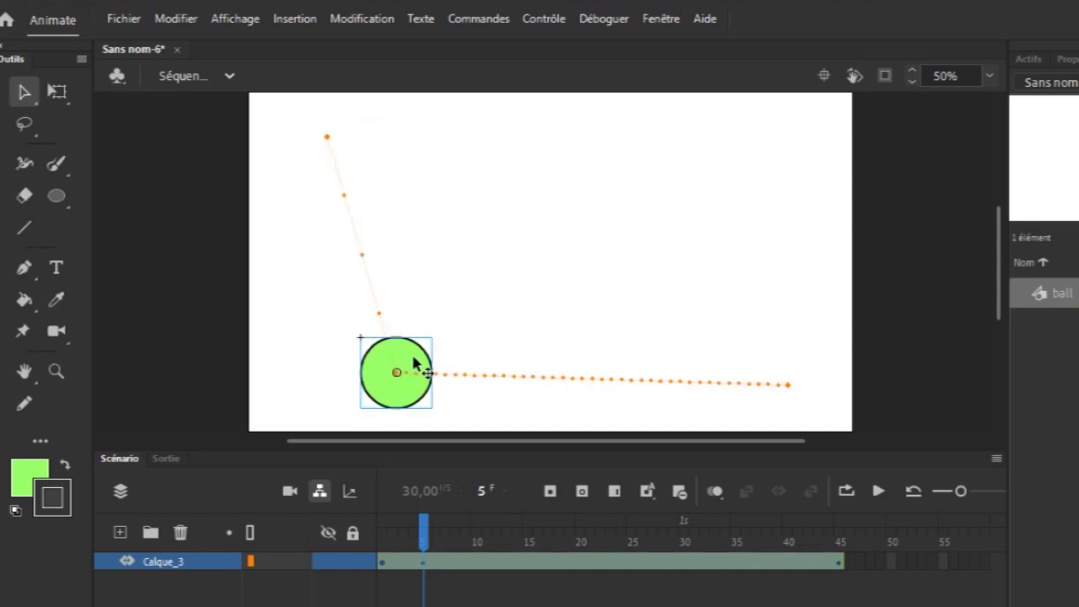
pyautogui.click(477, 563)
pyautogui.moveTo(465, 362); pyautogui.dragTo(496, 229)
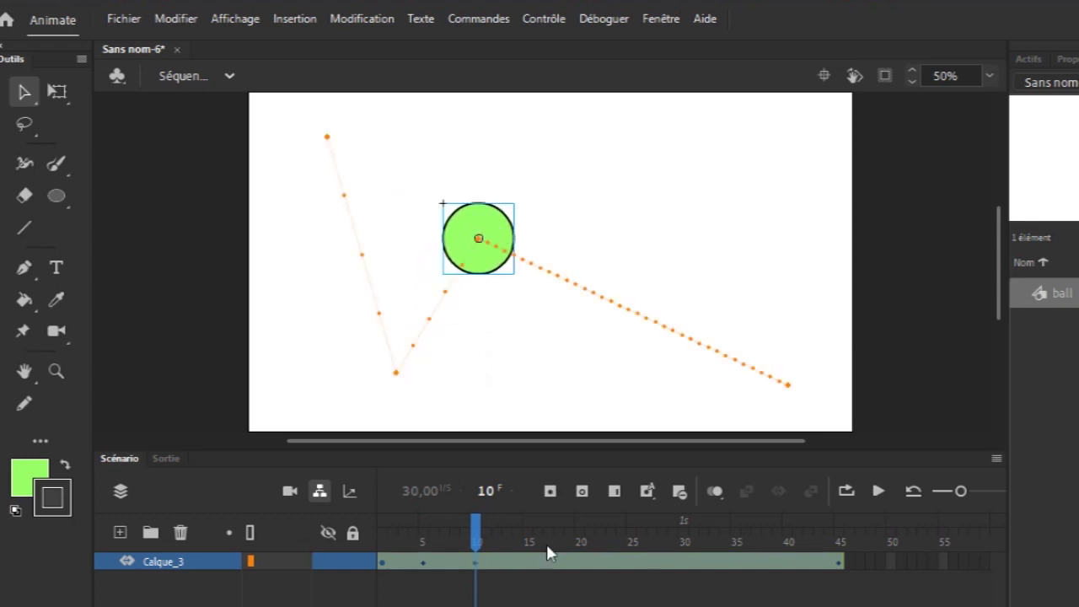
# - Shape a second, lower bounce by positioning the ball down at frame 15, up at frame 20 and down at frame 25
pyautogui.click(528, 565)
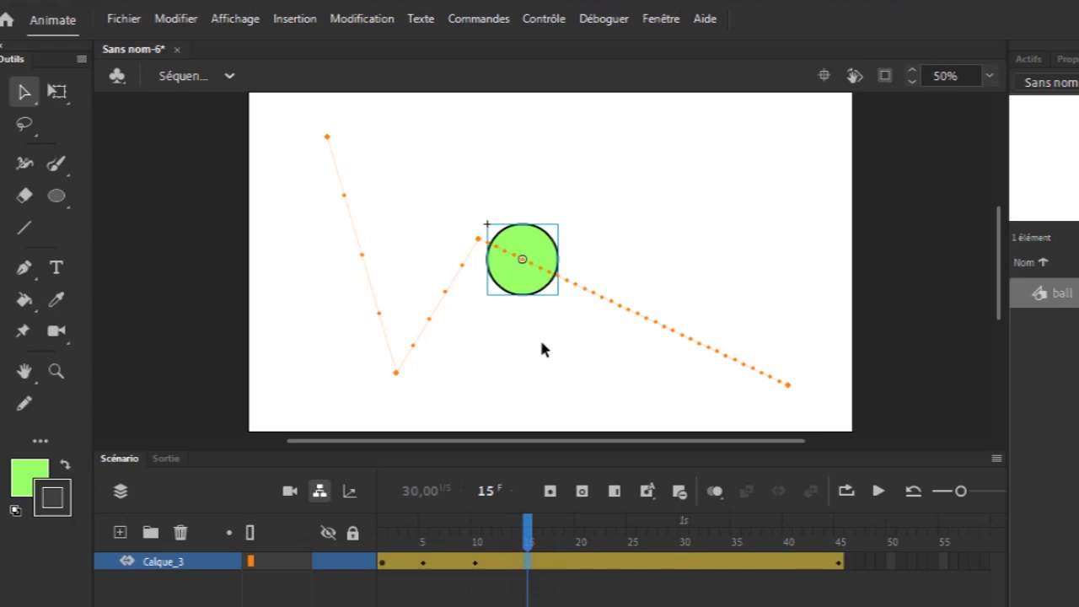
pyautogui.moveTo(551, 270); pyautogui.dragTo(565, 338)
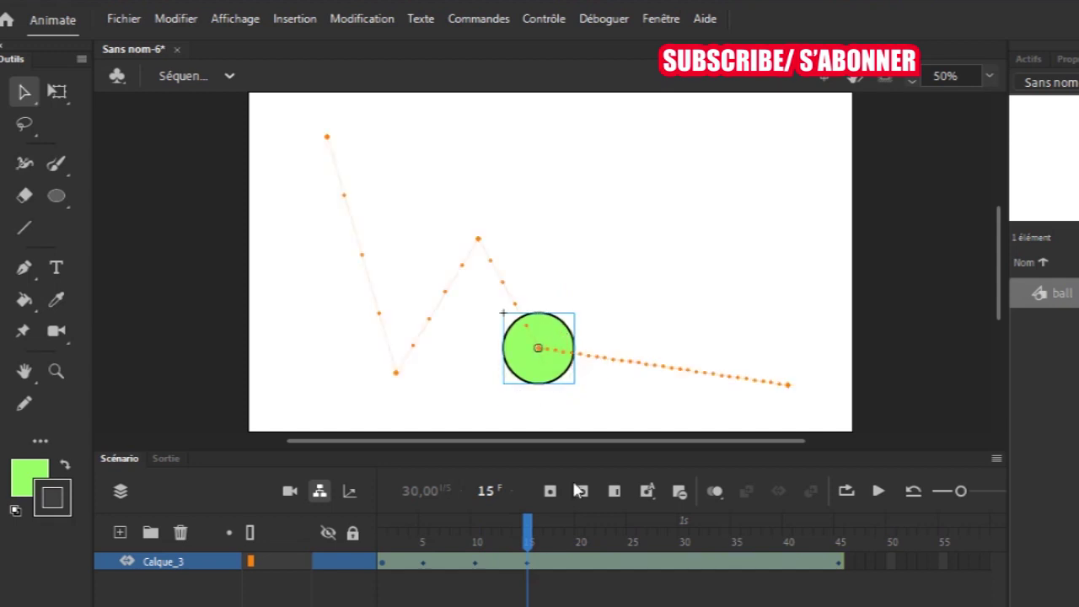
pyautogui.click(583, 561)
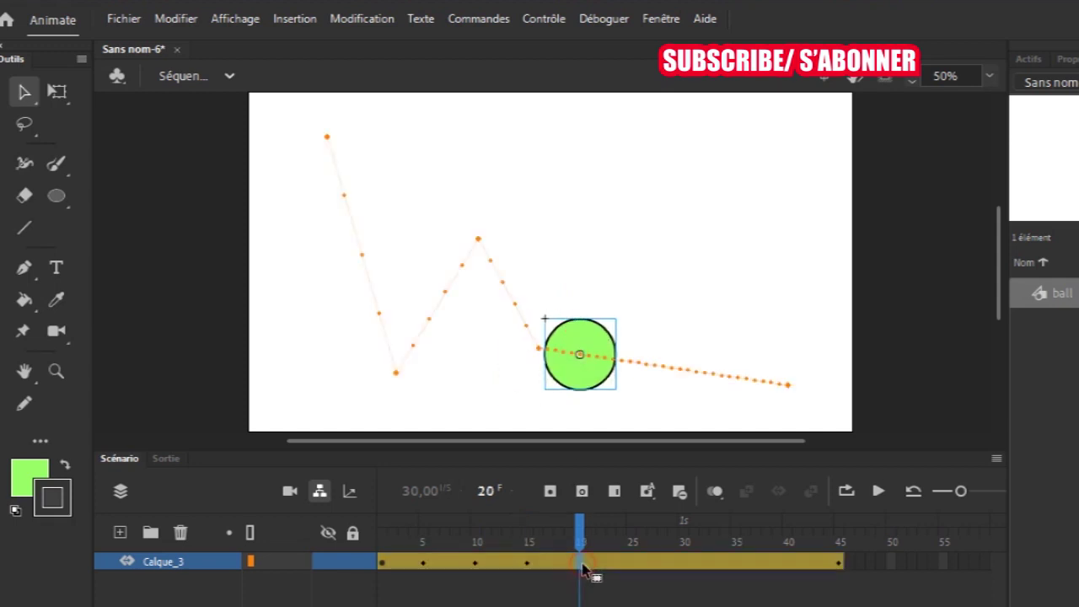
pyautogui.moveTo(601, 338); pyautogui.dragTo(616, 292)
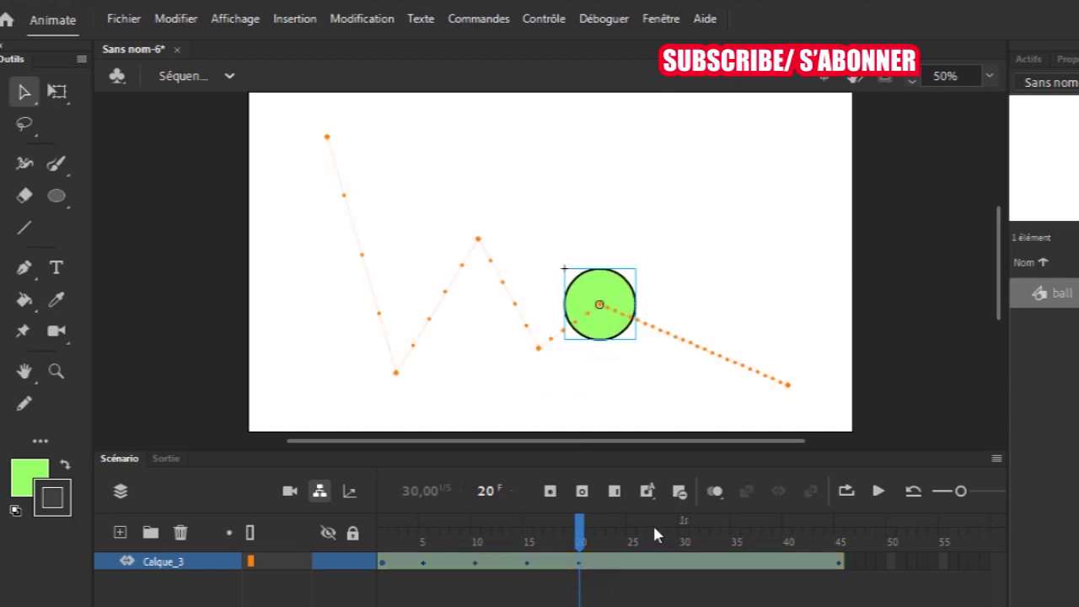
pyautogui.moveTo(626, 308); pyautogui.dragTo(683, 332)
pyautogui.click(634, 566)
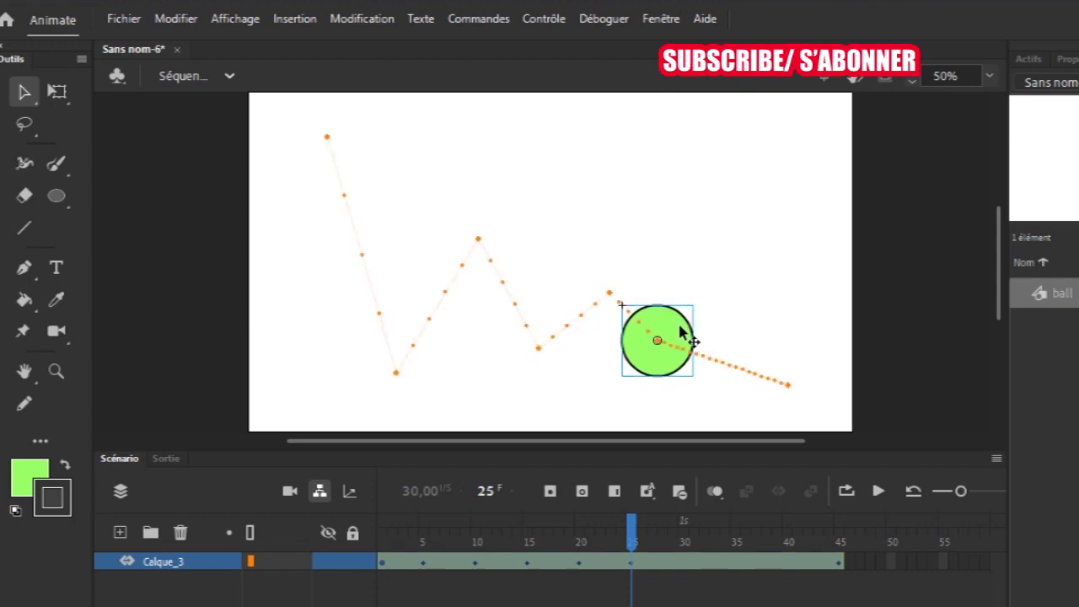
# - Lower the ball at frame 15 to about the same ground level as at frame 5
pyautogui.click(580, 562)
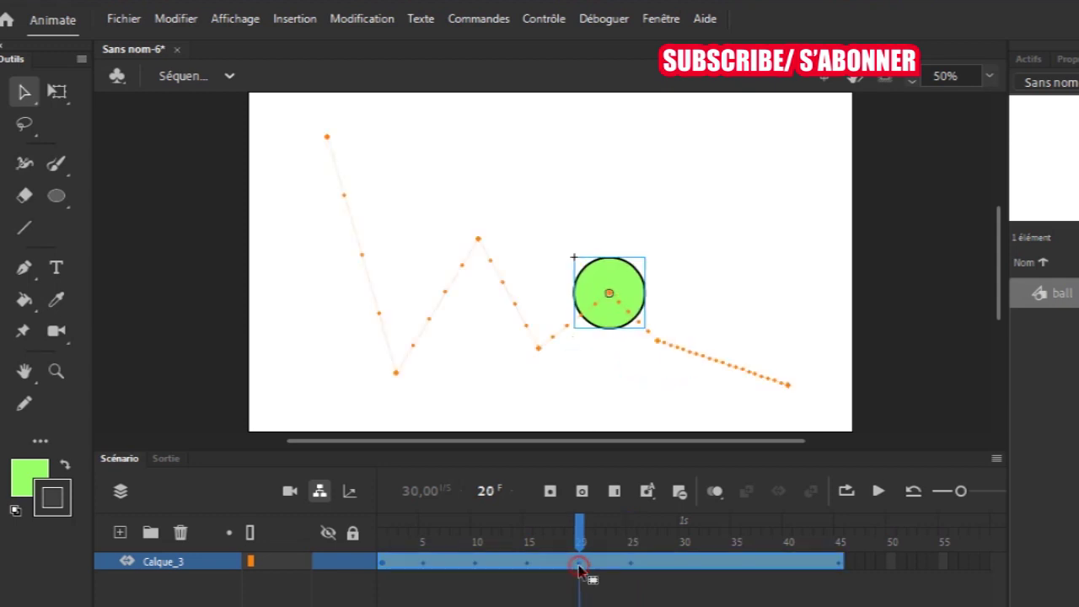
pyautogui.click(527, 562)
pyautogui.moveTo(561, 363); pyautogui.dragTo(561, 373)
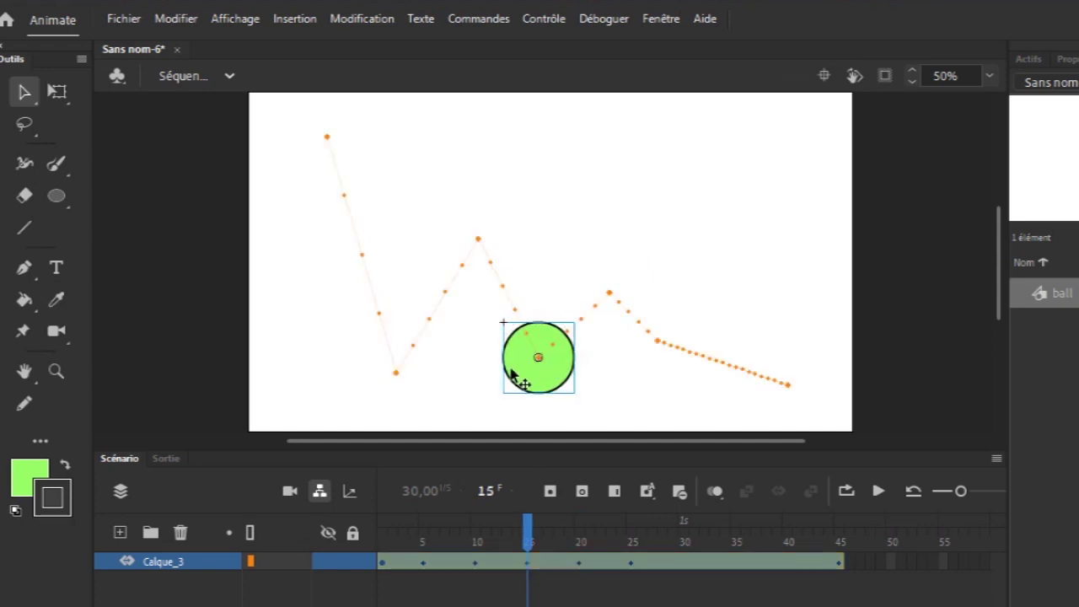
pyautogui.click(424, 563)
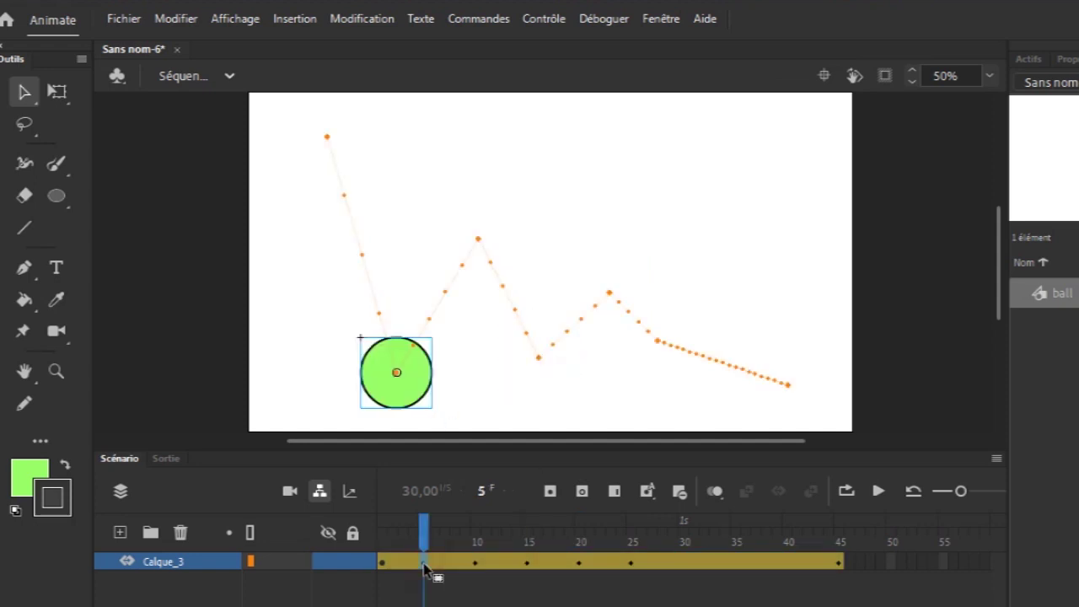
pyautogui.click(476, 564)
pyautogui.click(526, 564)
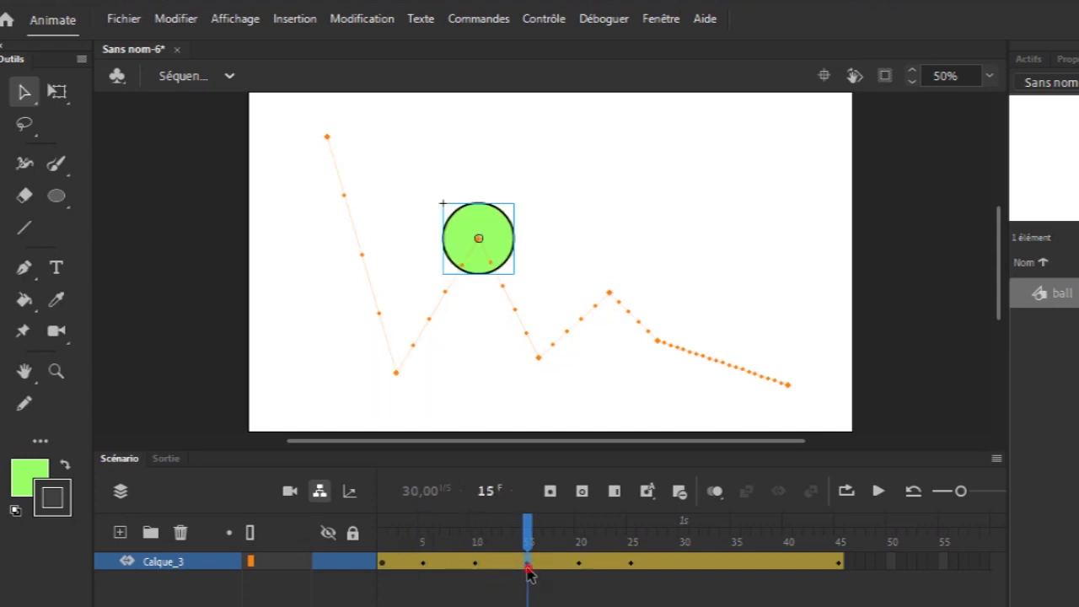
pyautogui.moveTo(557, 367); pyautogui.dragTo(556, 386)
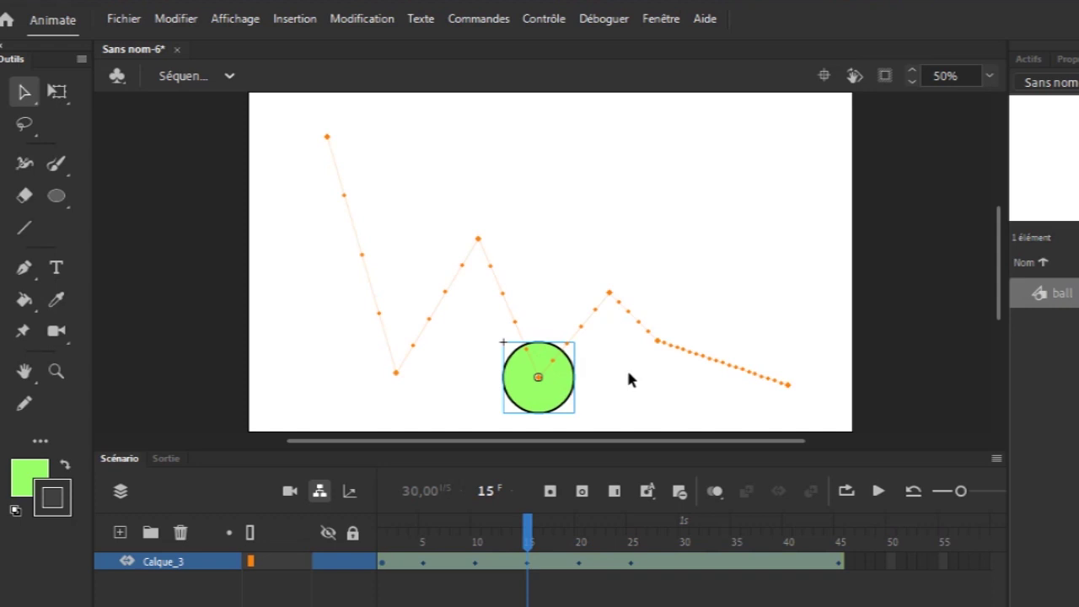
# - Lower the ball at frame 25 to the ground level of the earlier bounces
pyautogui.click(579, 562)
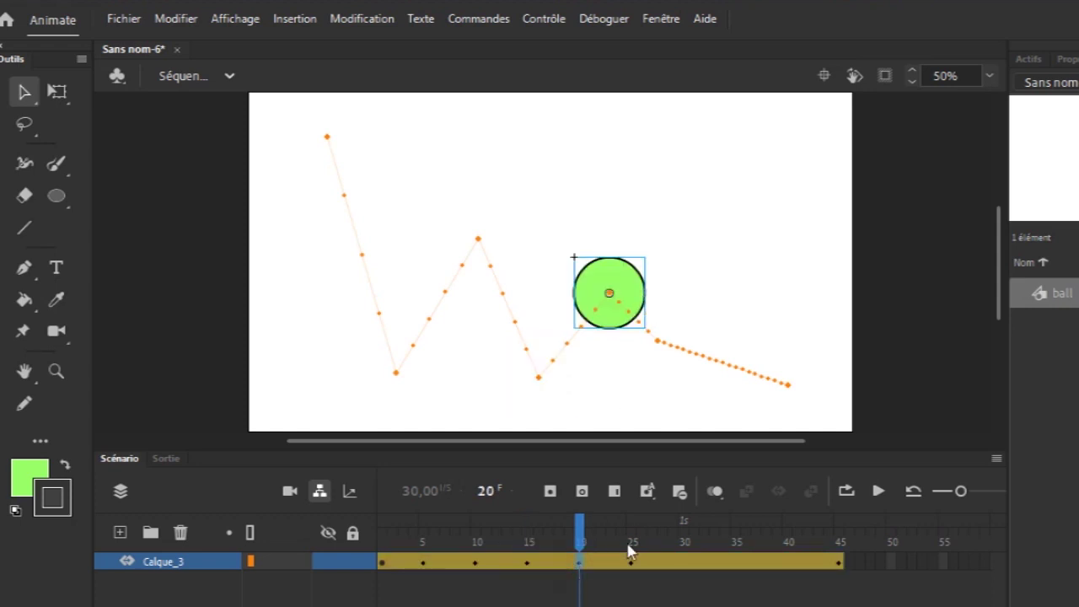
pyautogui.click(631, 565)
pyautogui.moveTo(677, 332); pyautogui.dragTo(671, 364)
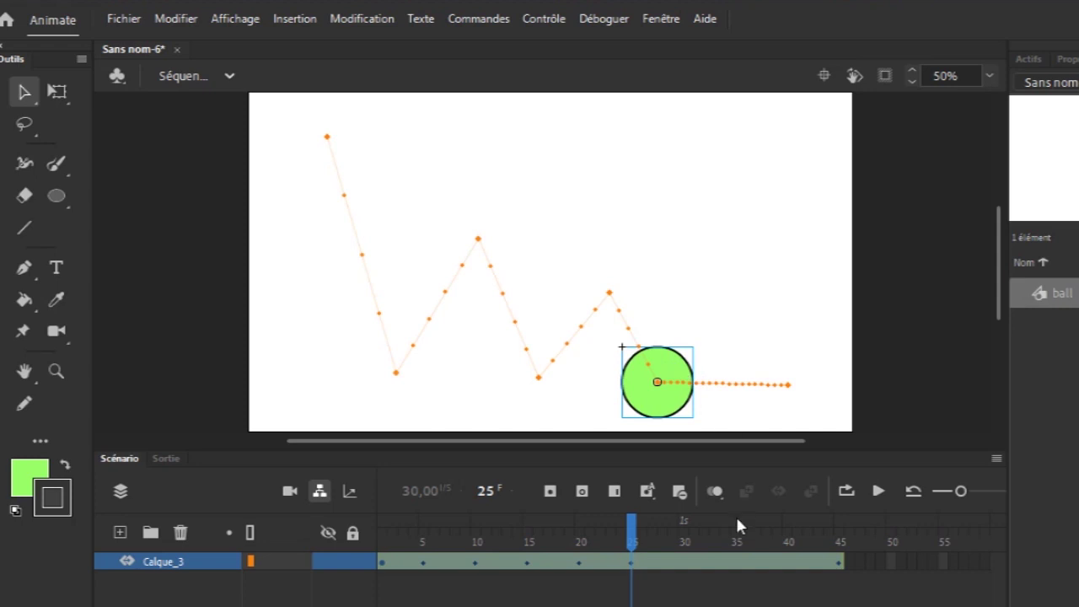
# - Raise the ball slightly at frame 30 to form a small third bounce
pyautogui.click(684, 563)
pyautogui.click(723, 377)
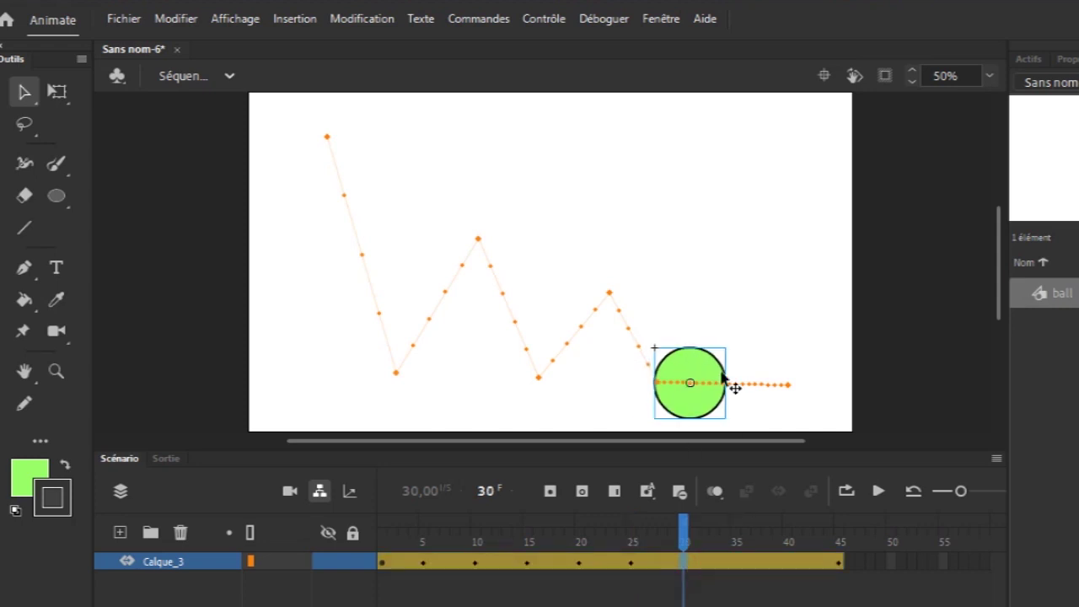
pyautogui.moveTo(718, 370); pyautogui.dragTo(728, 347)
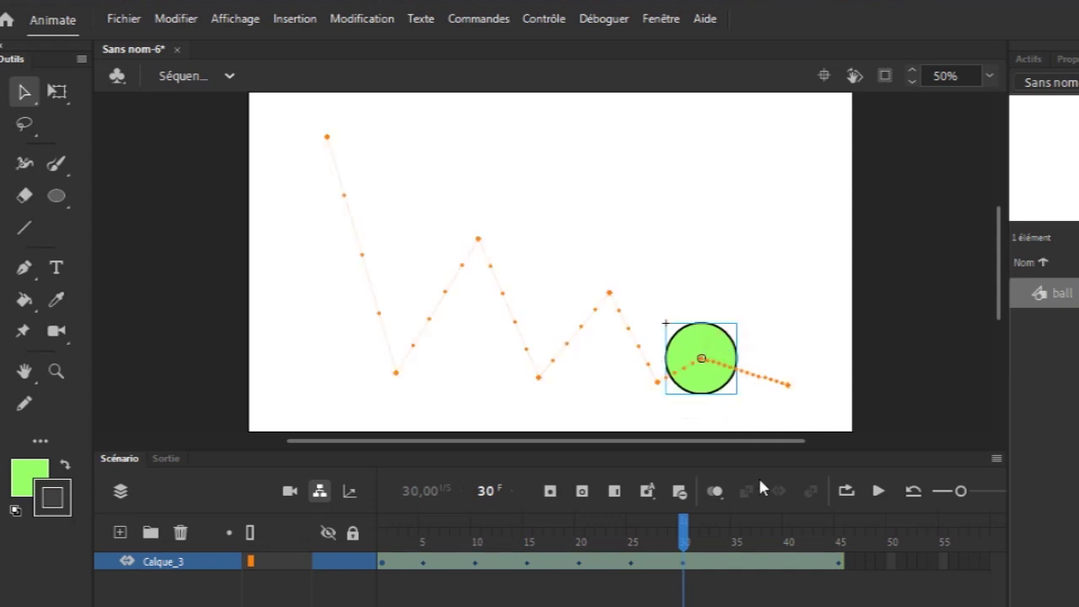
# - Lower the ball to ground level at frame 36 and level the final stretch of the motion path up to frame 45
pyautogui.click(744, 563)
pyautogui.click(767, 361)
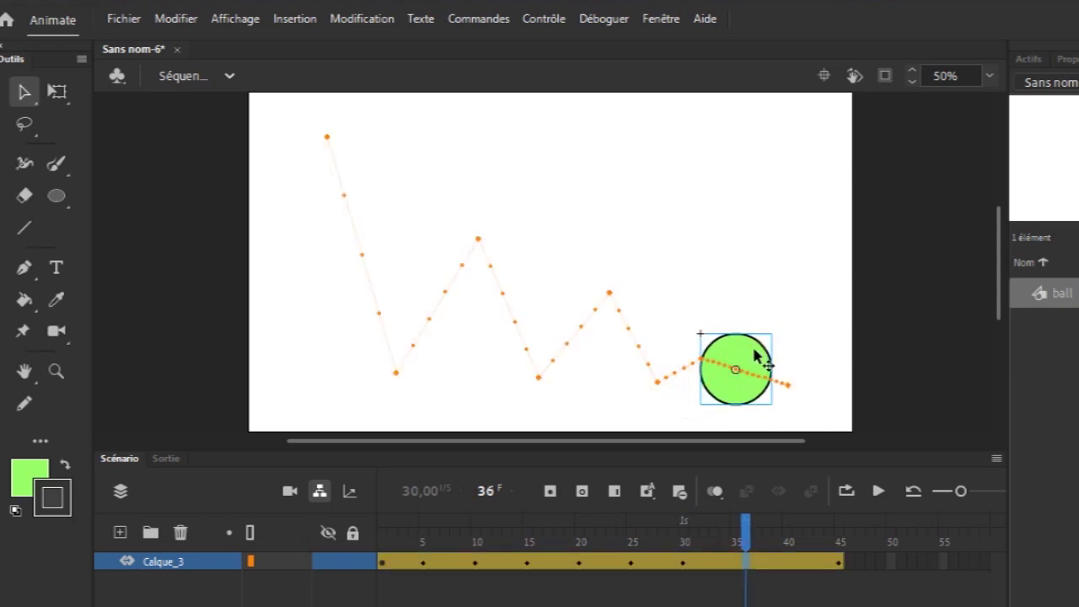
pyautogui.moveTo(751, 356); pyautogui.dragTo(754, 371)
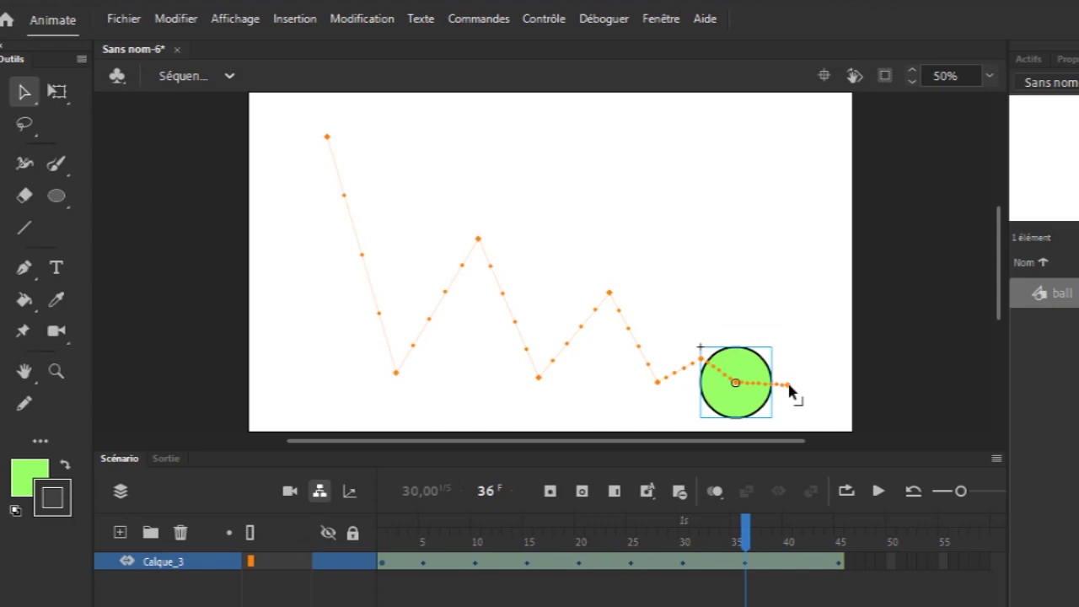
pyautogui.moveTo(789, 387); pyautogui.dragTo(755, 372)
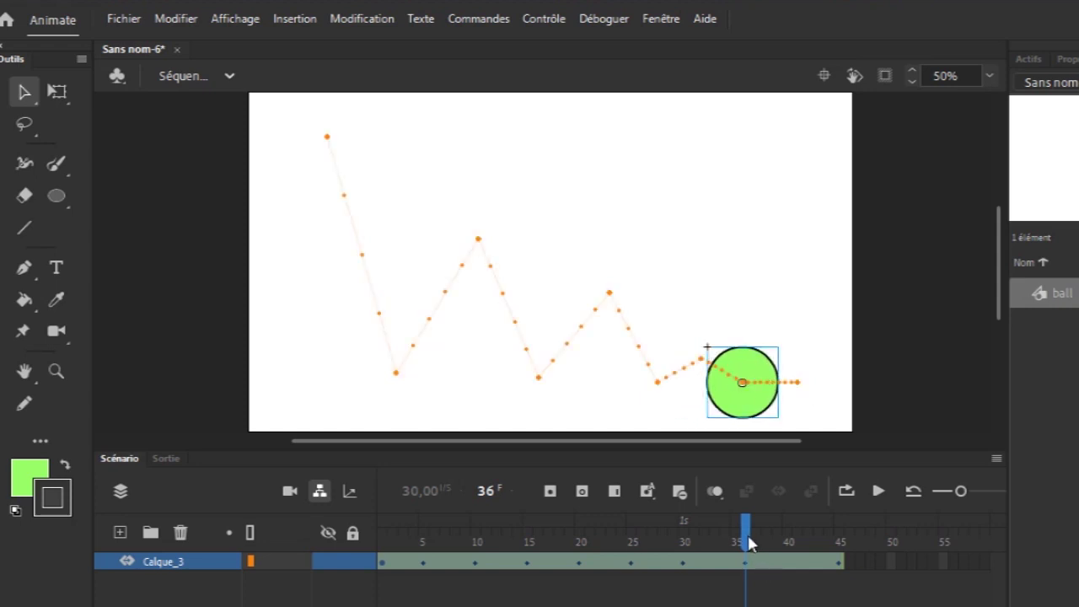
# - Return to frame 1, then bend the ball's initial drop outward and round both sides of the first bounce into an arch
pyautogui.moveTo(747, 540); pyautogui.dragTo(367, 518)
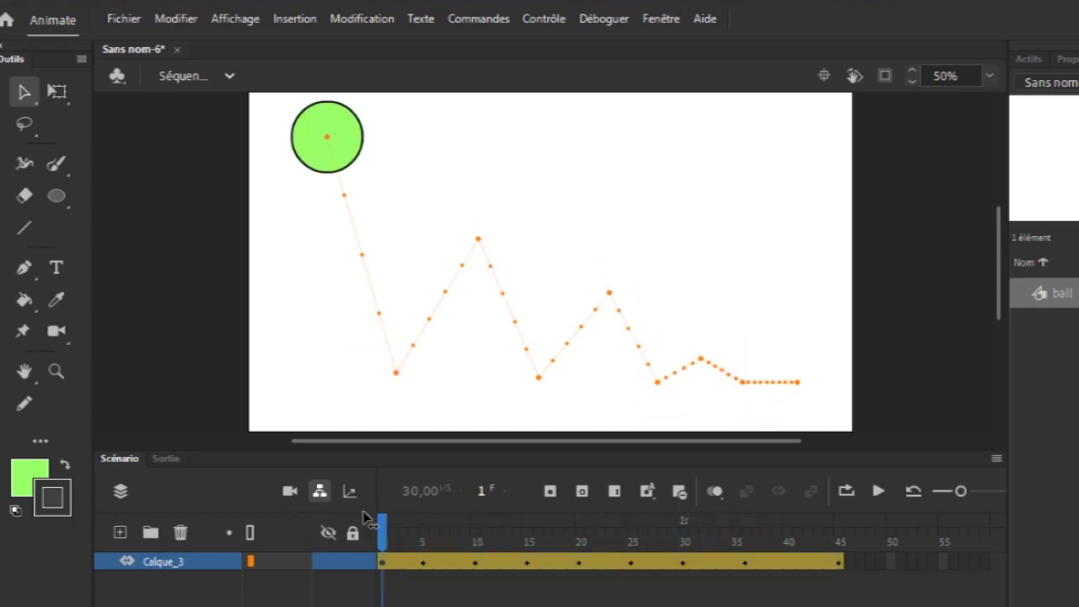
pyautogui.moveTo(363, 254); pyautogui.dragTo(392, 254)
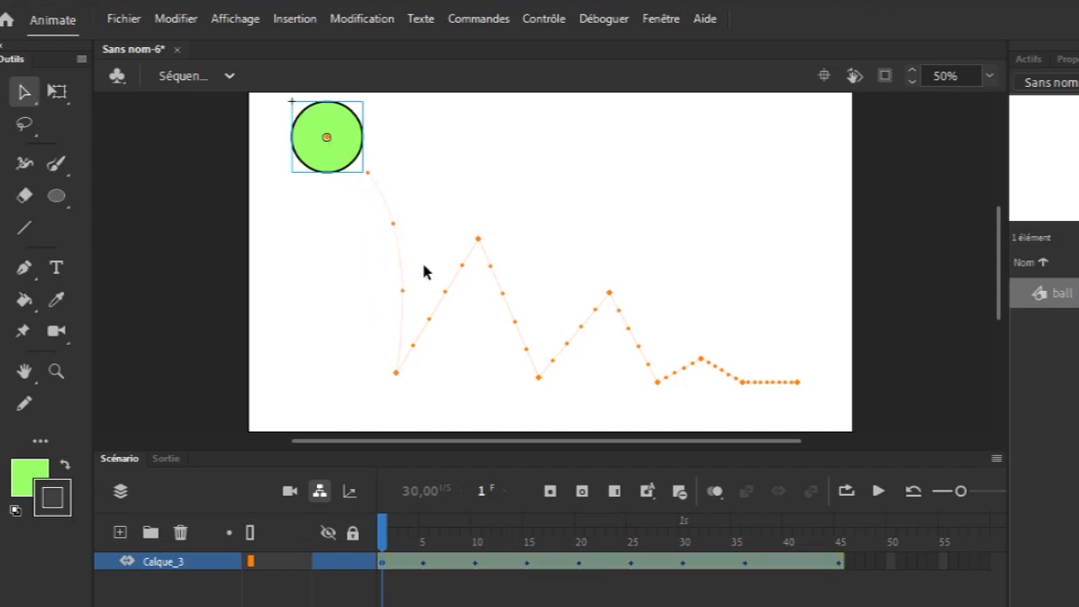
pyautogui.moveTo(444, 290); pyautogui.dragTo(433, 247)
pyautogui.moveTo(512, 323); pyautogui.dragTo(531, 279)
# - Curve the straight motion path segments of the second and third bounces into smooth rounded arches
pyautogui.moveTo(583, 330); pyautogui.dragTo(573, 304)
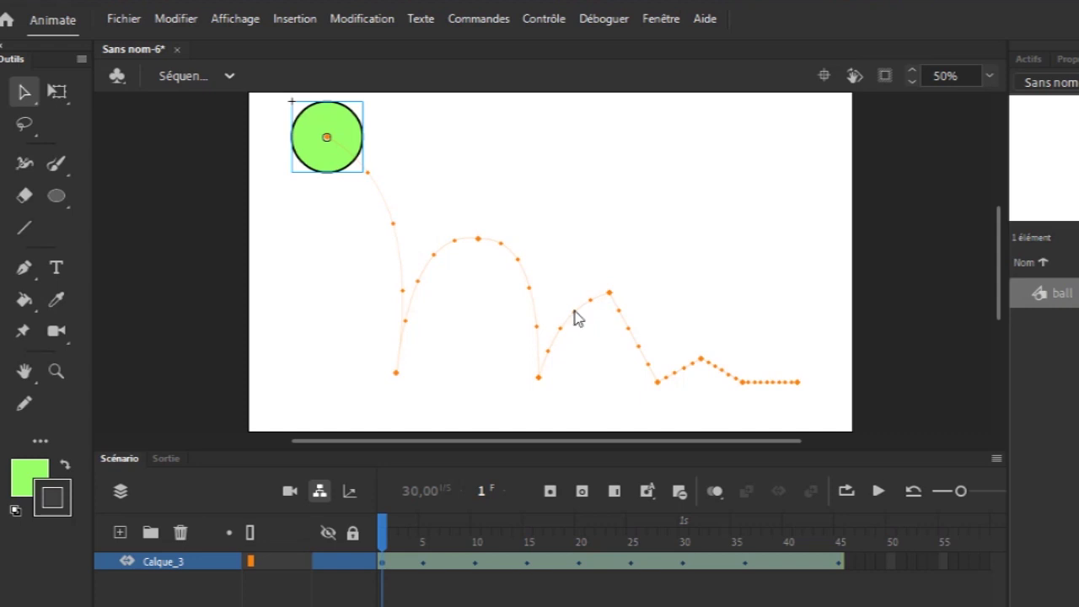
pyautogui.moveTo(639, 348); pyautogui.dragTo(659, 329)
pyautogui.moveTo(593, 309); pyautogui.dragTo(584, 303)
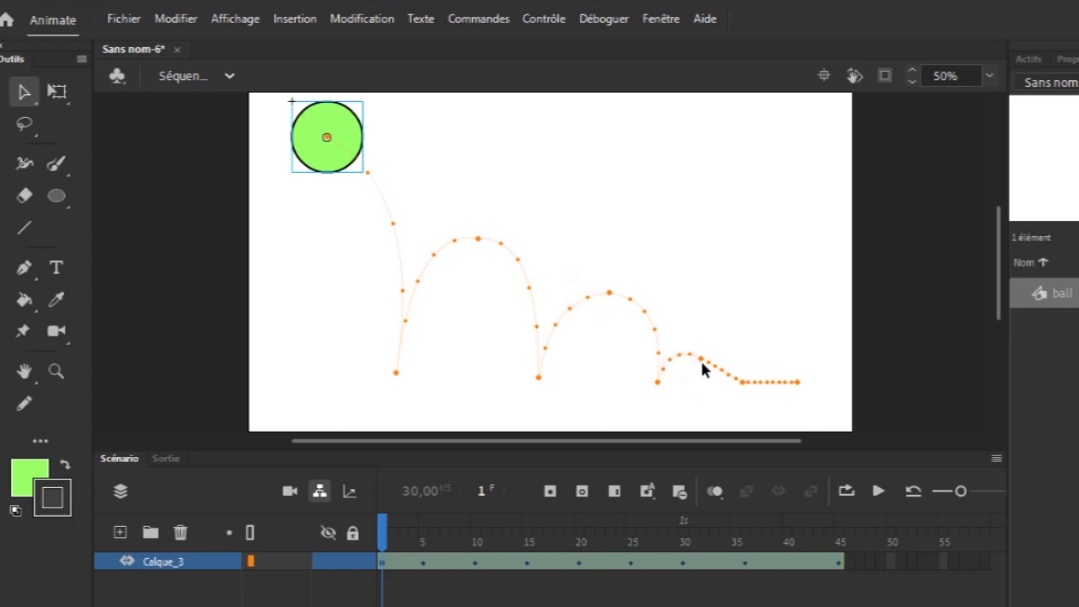
pyautogui.moveTo(703, 362); pyautogui.dragTo(712, 345)
# - Scrub through the timeline, return to frame 1 and play the animation to check the curved bounces, pausing at frame 25
pyautogui.moveTo(383, 523); pyautogui.dragTo(312, 590)
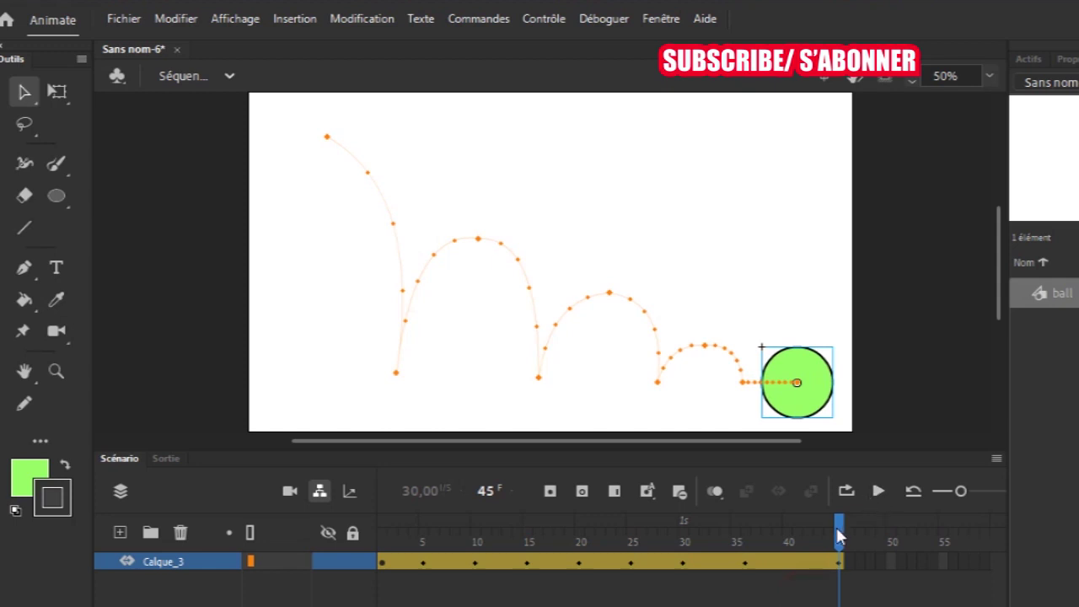
pyautogui.hotkey('shift', ',')
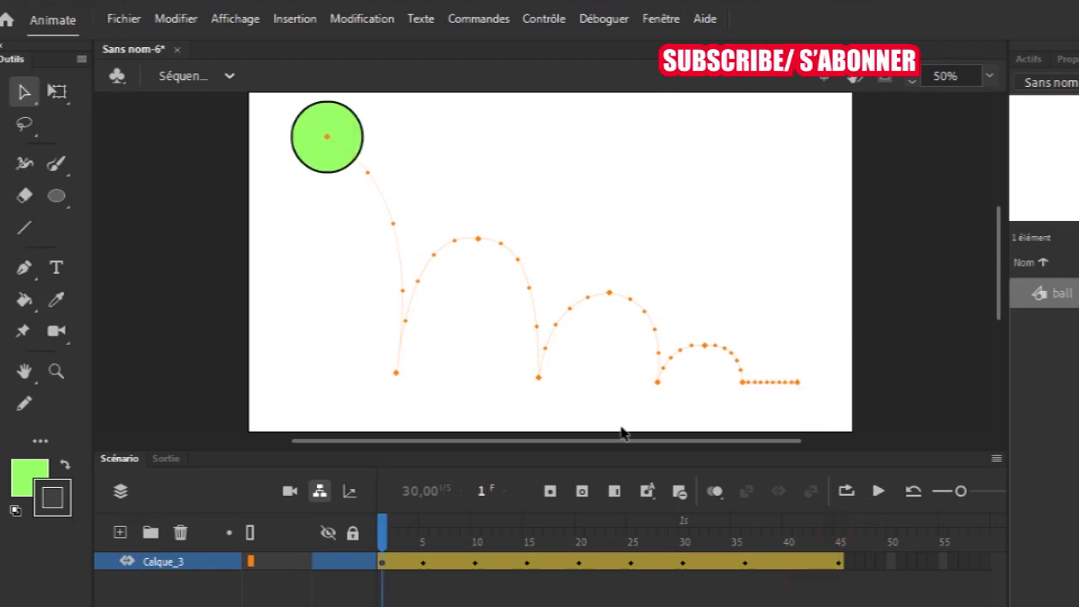
pyautogui.click(875, 496)
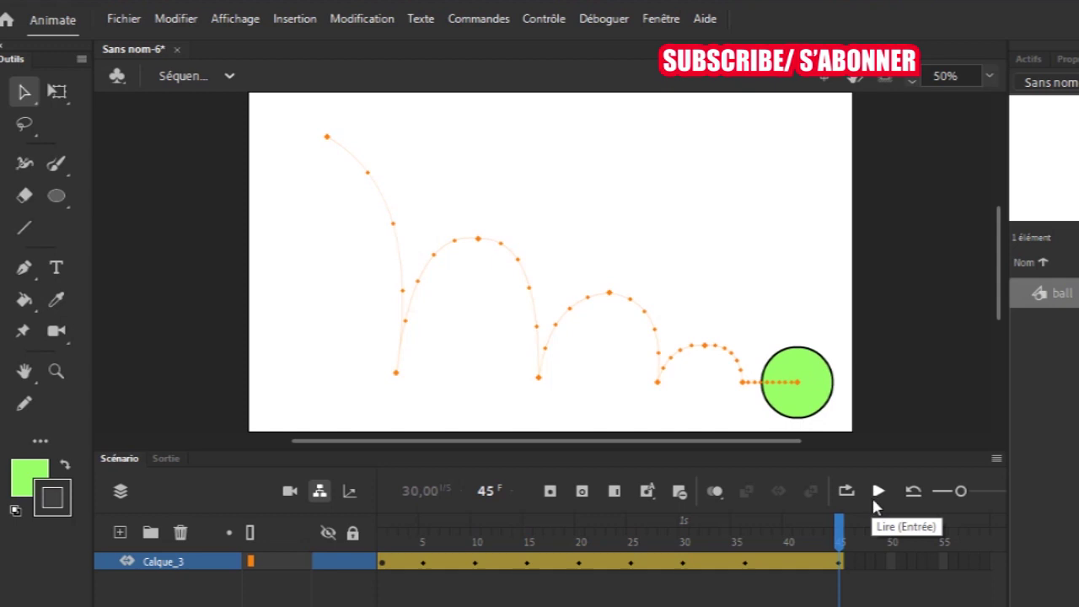
pyautogui.click(879, 492)
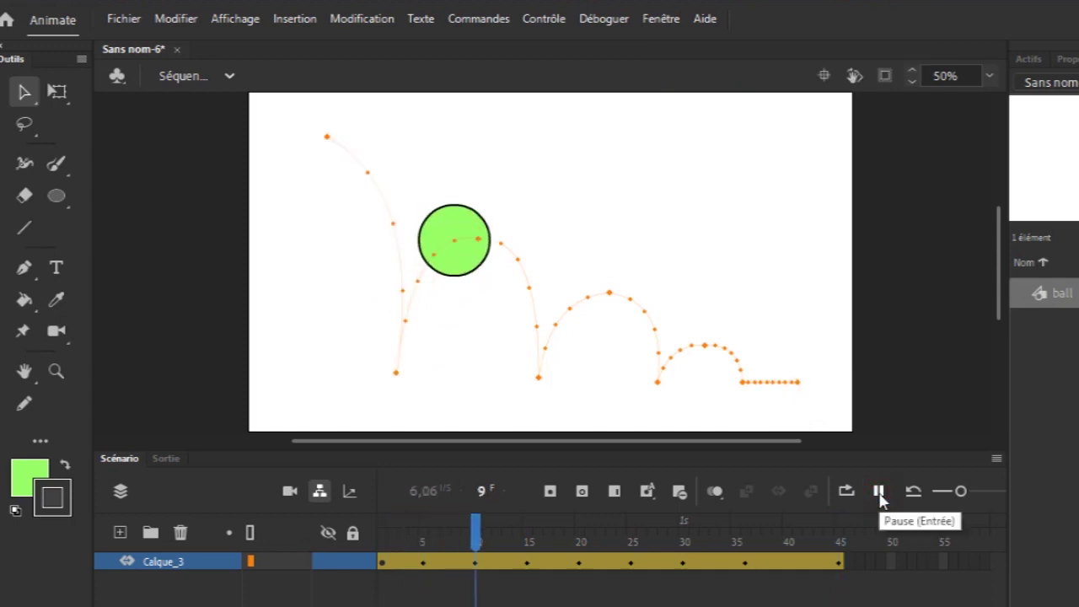
pyautogui.click(880, 500)
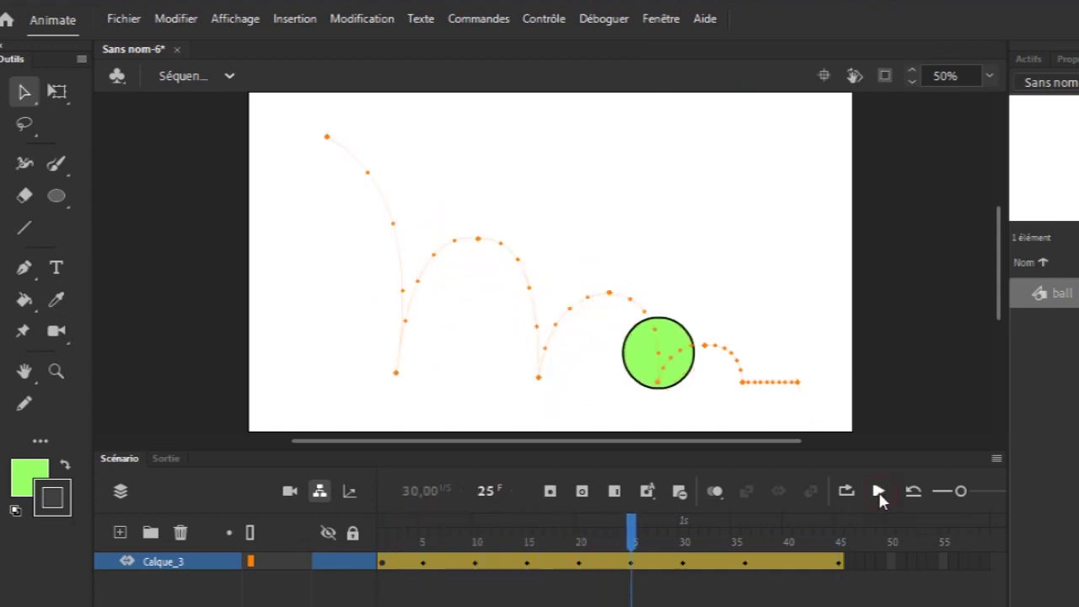
# - Test the movie in its own preview window, move the window aside to watch the bounces, and close it
pyautogui.hotkey('ctrl', 'Return')
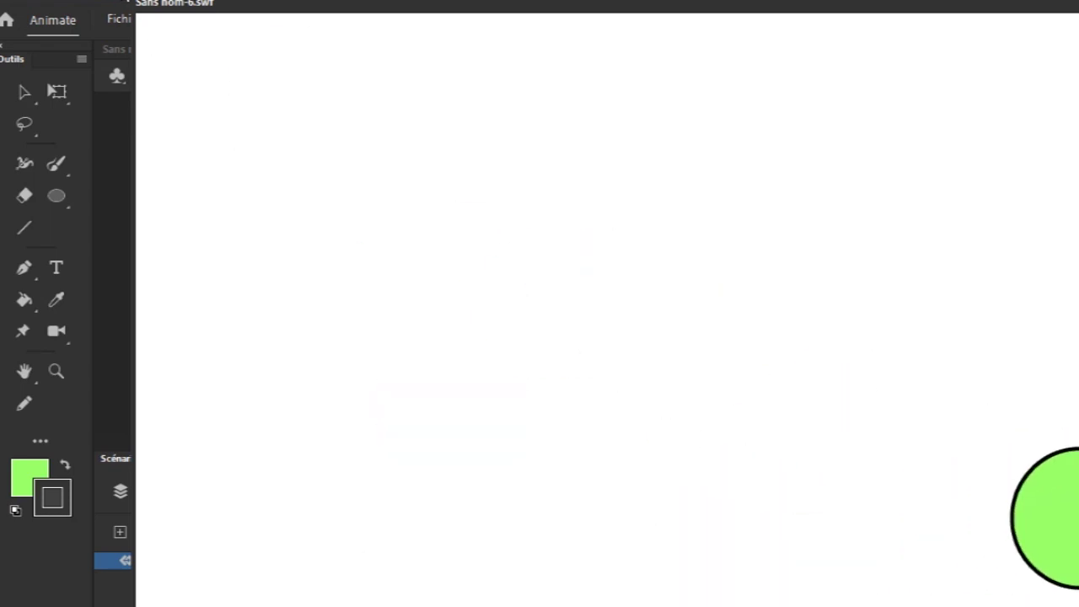
pyautogui.moveTo(136, 2); pyautogui.dragTo(468, 207)
pyautogui.moveTo(703, 211); pyautogui.dragTo(786, 164)
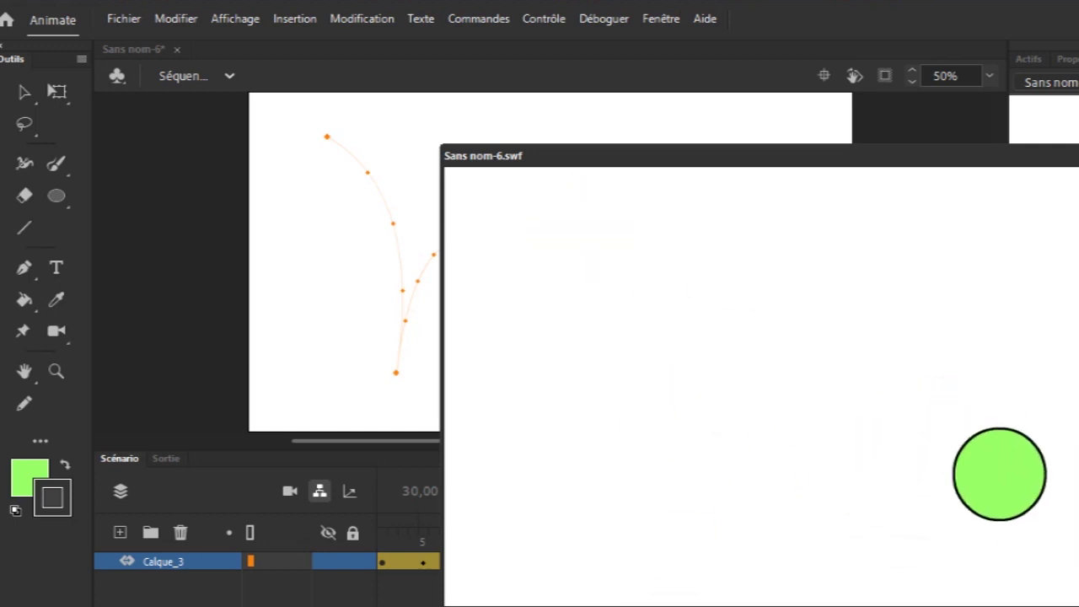
pyautogui.hotkey('ctrl', 'w')
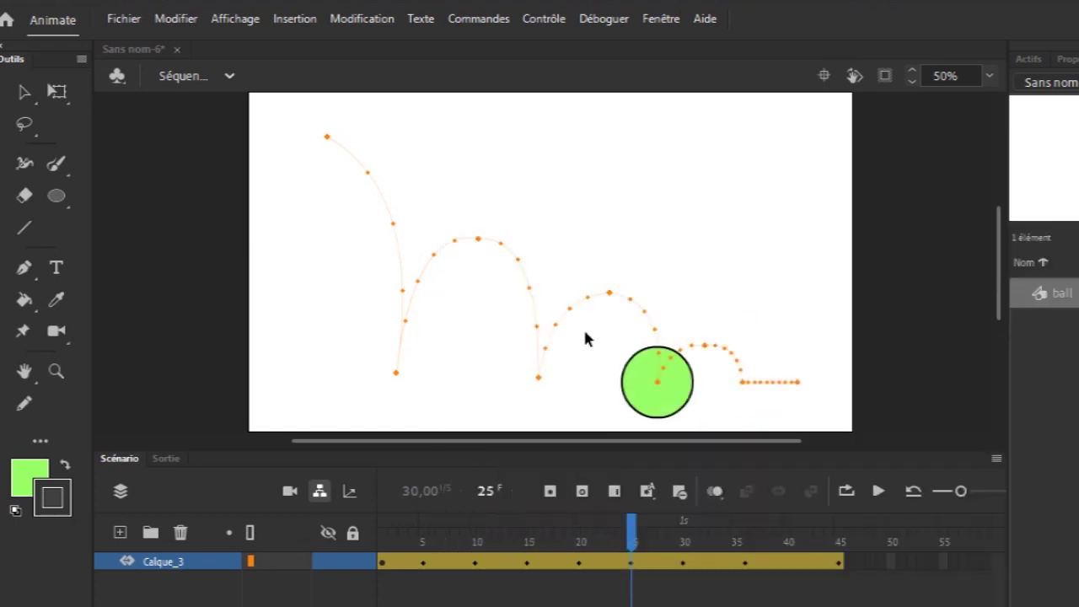
# - Play the animation from the keyframe at frame 5, activate the Free Transform tool and replay the bounces
pyautogui.click(424, 562)
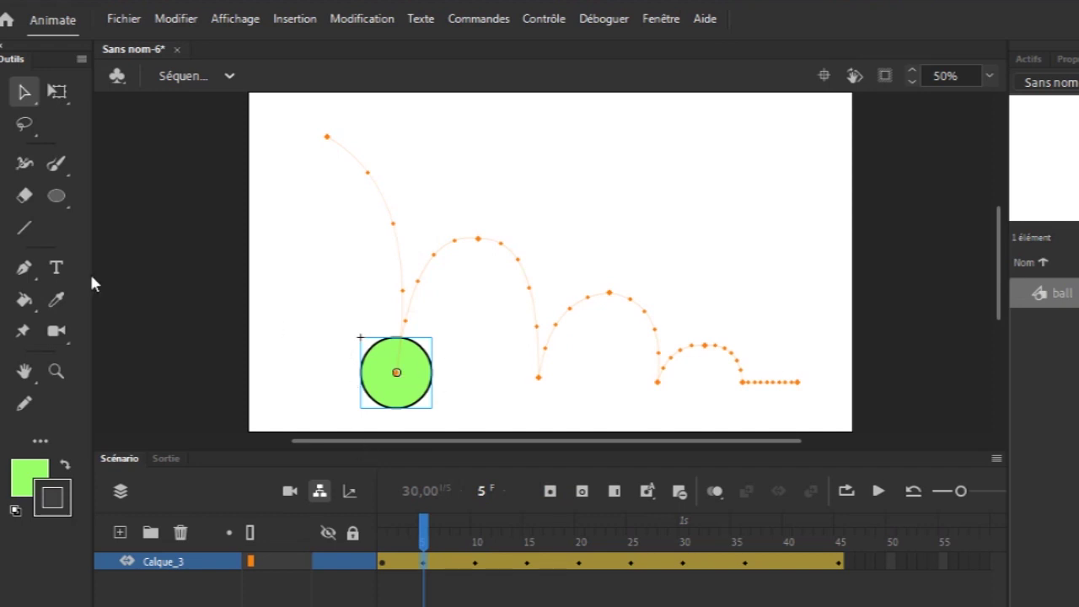
pyautogui.press('Return')
pyautogui.click(55, 91)
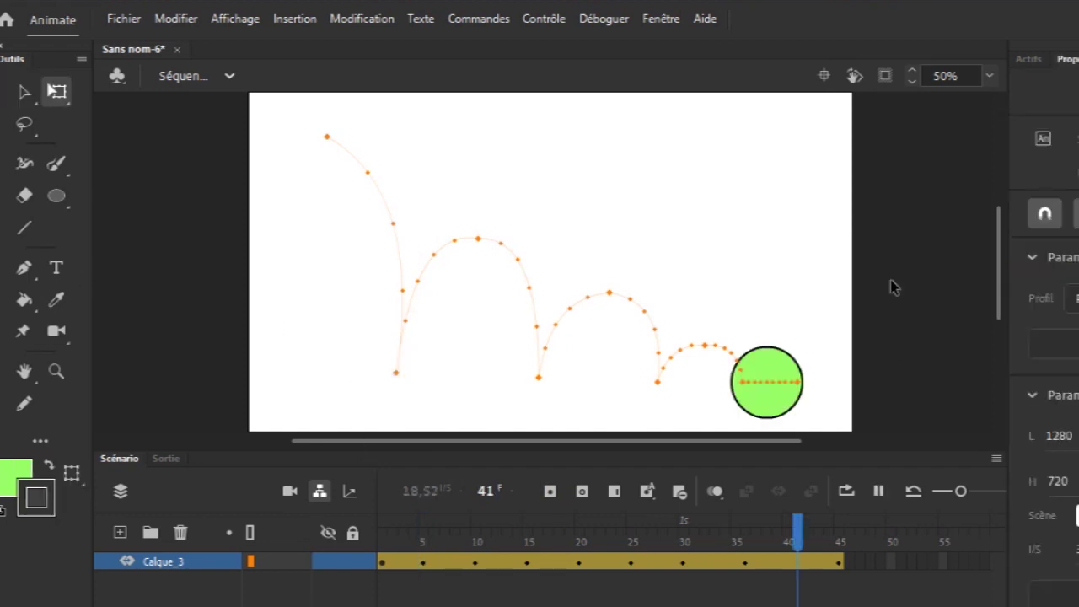
pyautogui.click(879, 493)
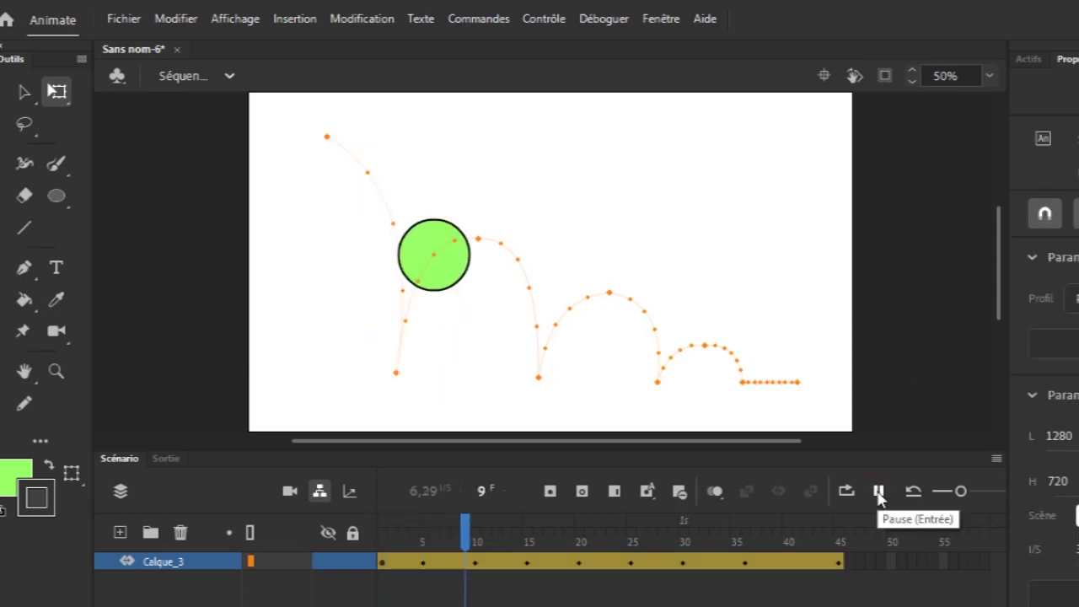